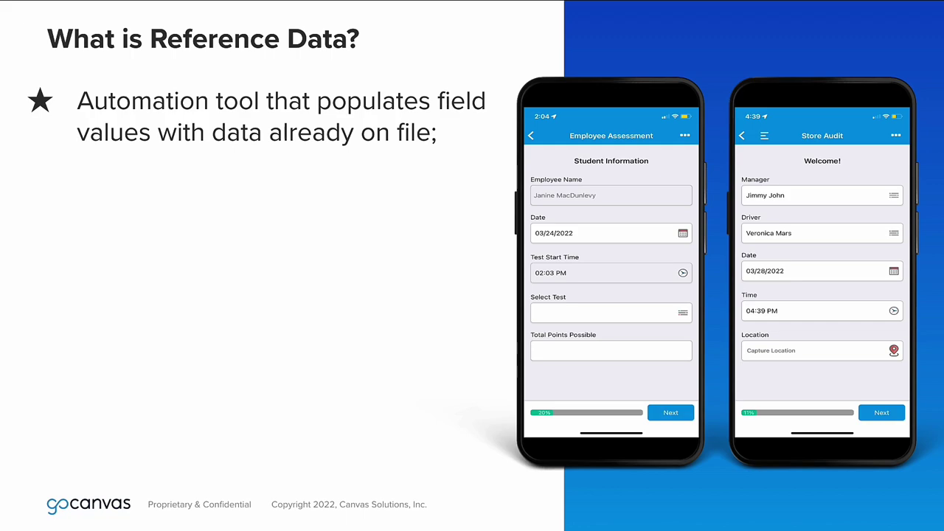
pyautogui.press('Right')
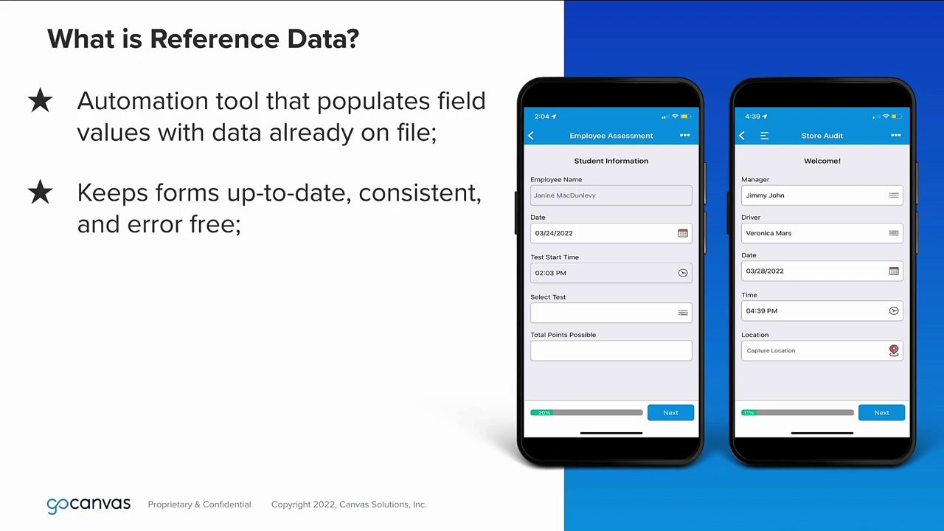
pyautogui.press('Right')
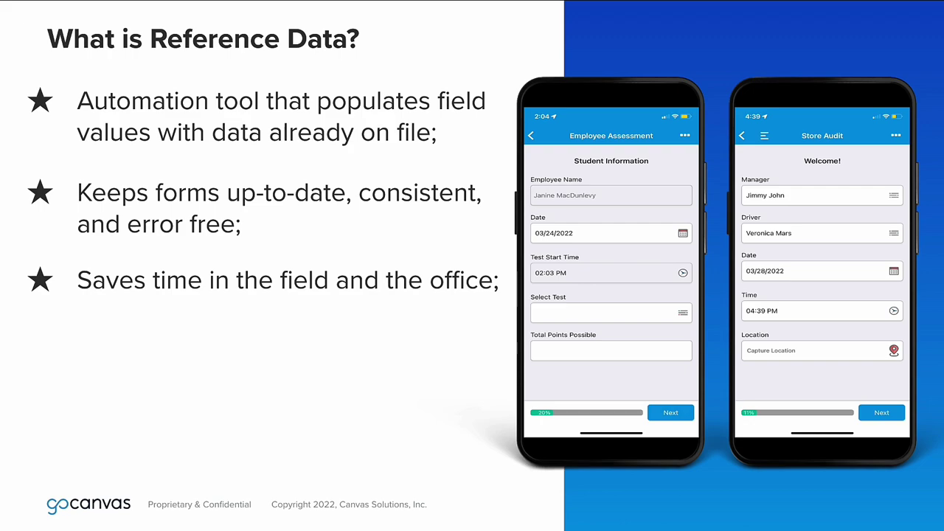
pyautogui.press('Right')
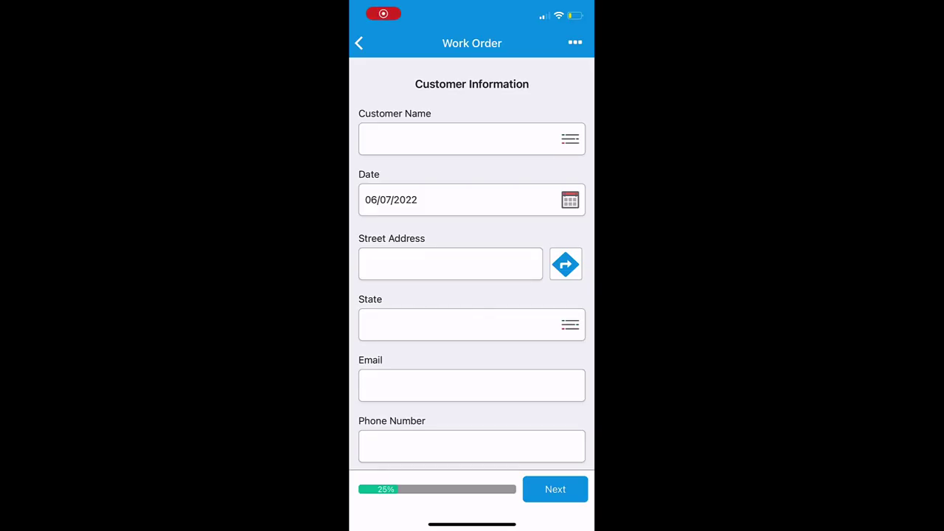
pyautogui.click(403, 252)
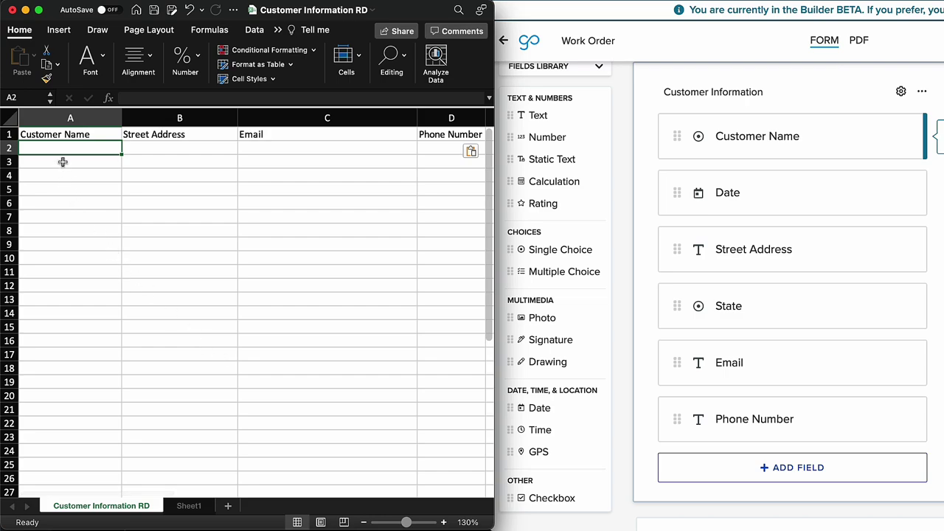
# Review the customer records by highlighting row 2 and the Customer Name and Street Address columns in the spreadsheet.
pyautogui.click(12, 148)
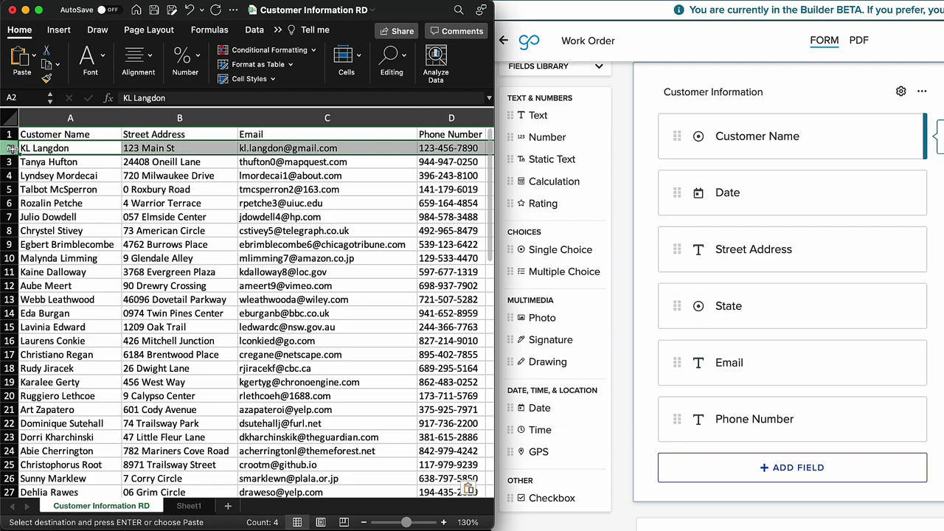
pyautogui.click(50, 119)
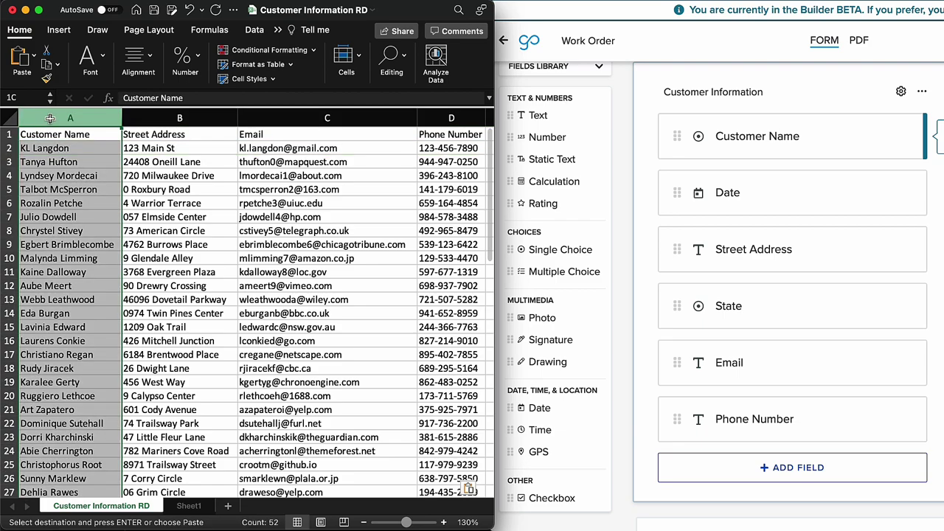
pyautogui.click(142, 120)
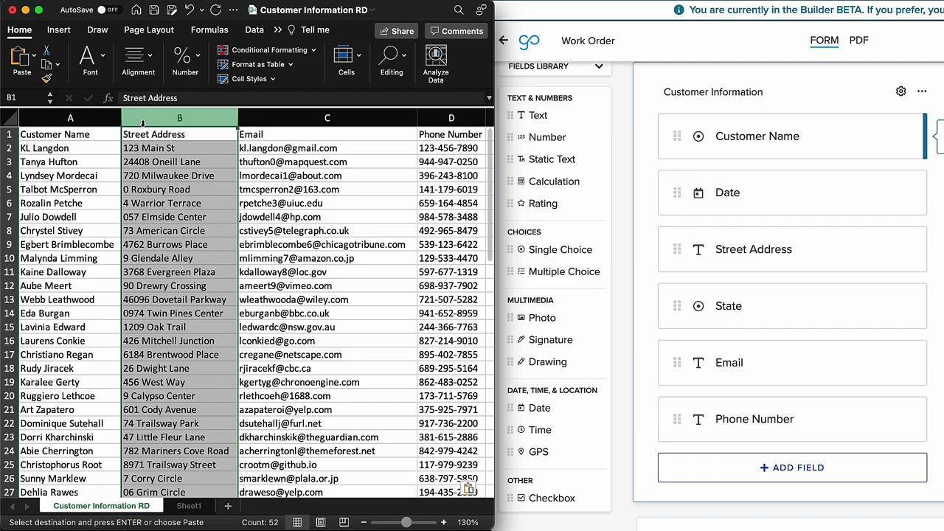
pyautogui.click(6, 148)
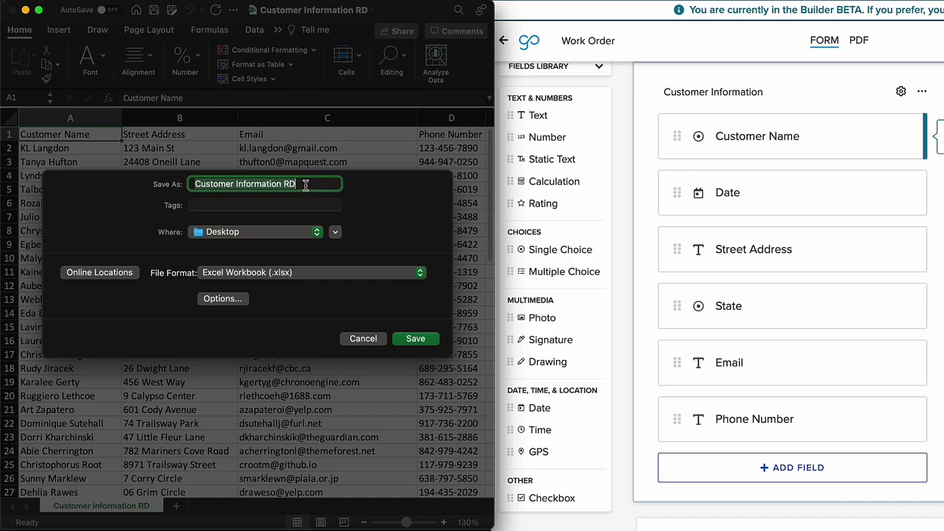
# Save the Customer Information RD workbook to the Desktop in Comma Separated Values (.csv) format.
pyautogui.click(305, 274)
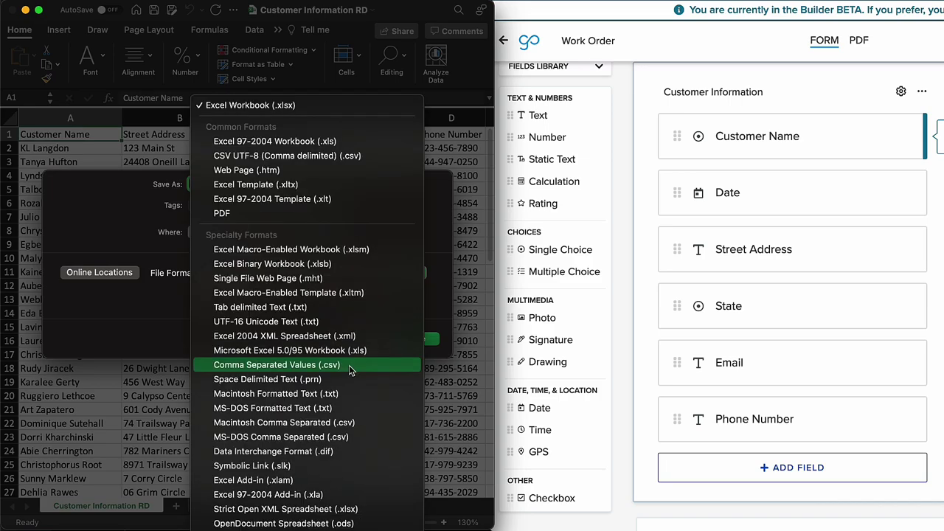
pyautogui.click(349, 365)
pyautogui.click(407, 340)
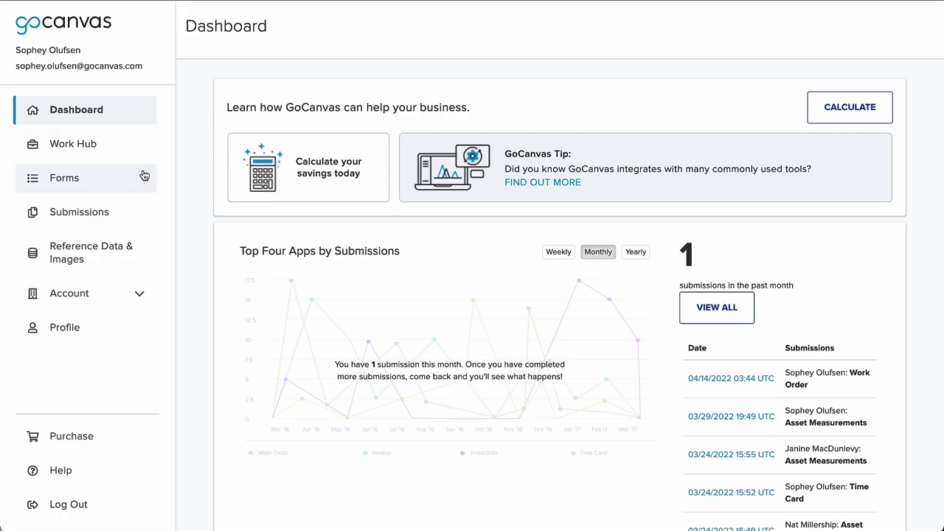
# Switch to GoCanvas and start adding reference data with the Upload a CSV file option.
pyautogui.click(145, 265)
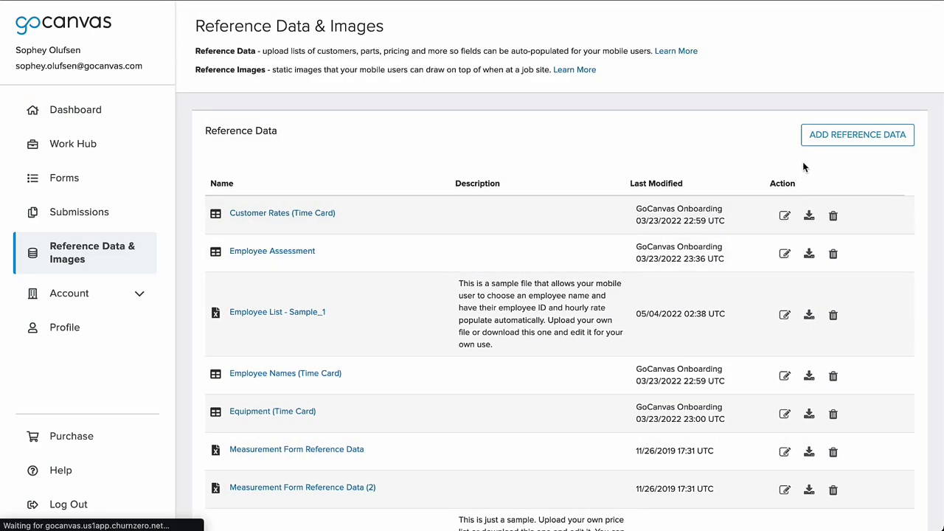
pyautogui.click(850, 145)
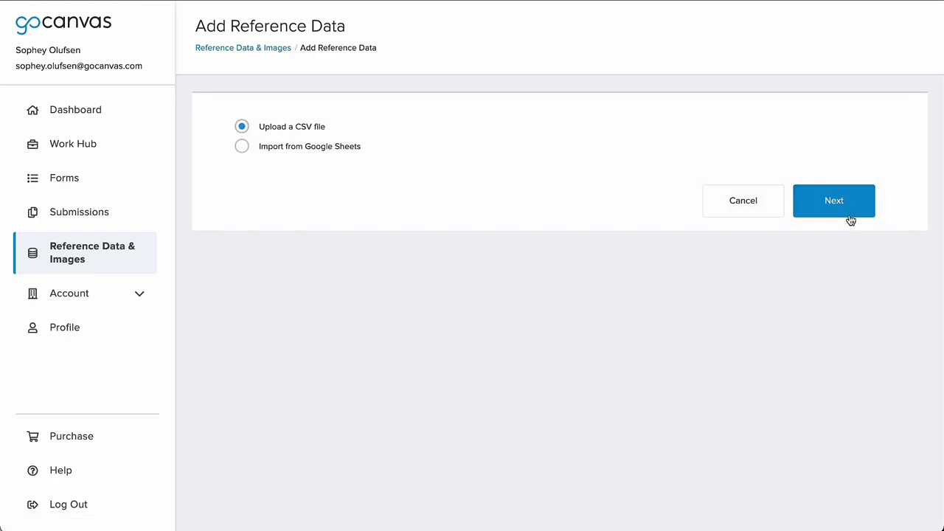
pyautogui.click(850, 214)
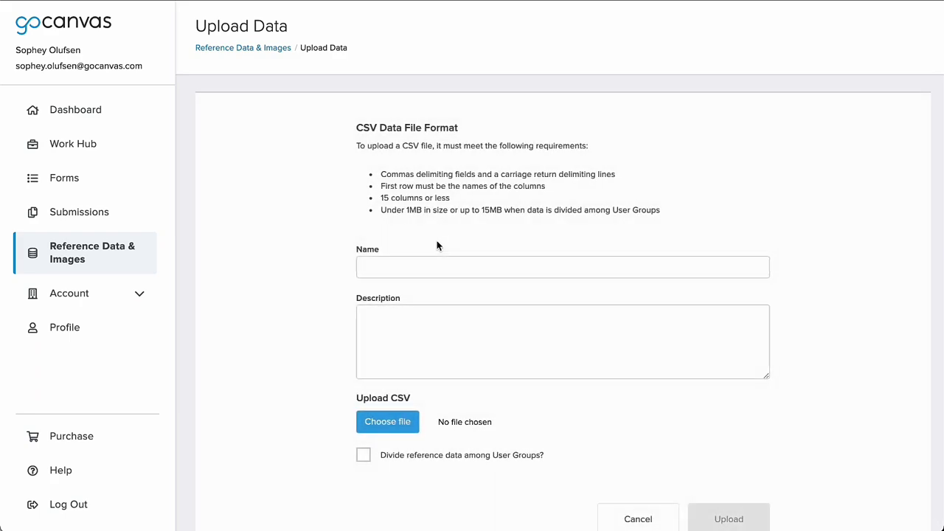
# Name the reference data "(Excel) Customer Information" and describe it as "Contains customer information from Excel.".
pyautogui.click(442, 266)
pyautogui.write('(Excel')
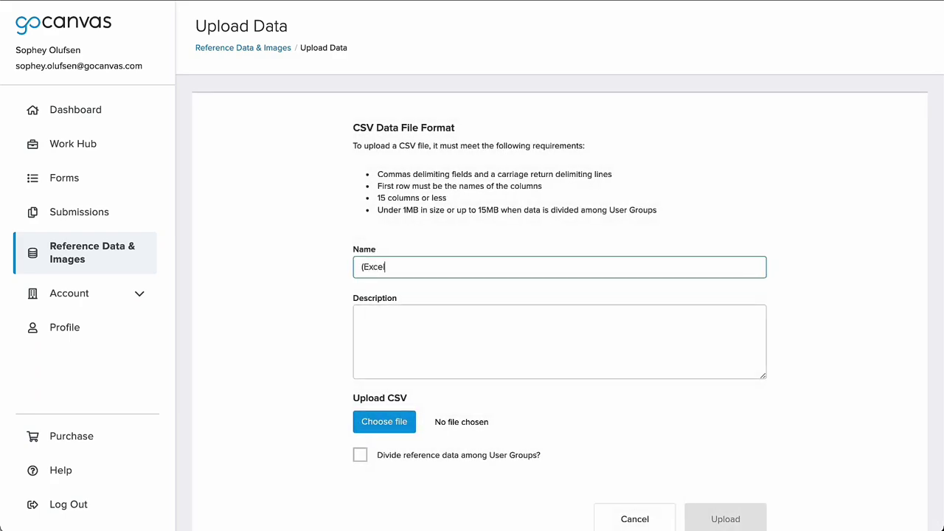
pyautogui.write(') Customer Information')
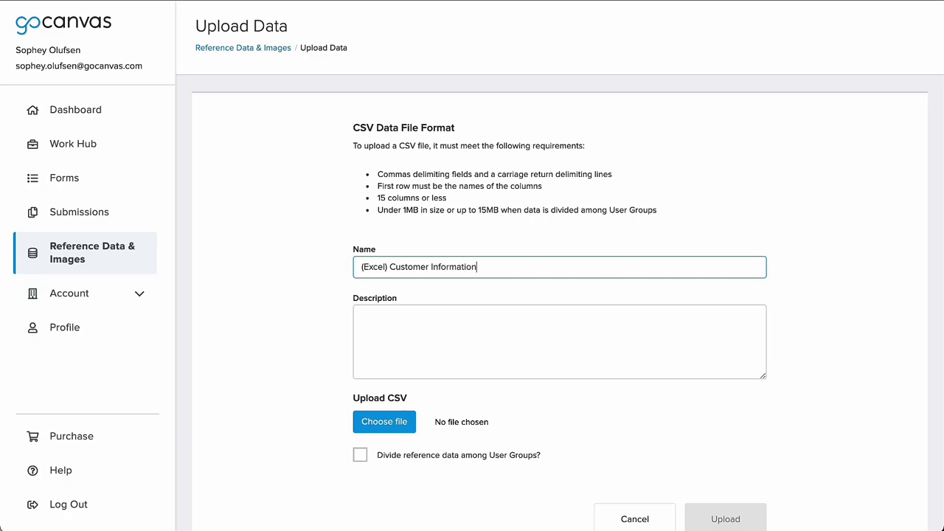
pyautogui.click(457, 366)
pyautogui.write('Contains customer information from Excel.')
# Upload Customer Information RD.csv from the Desktop as the reference data file and look over the imported table.
pyautogui.click(399, 428)
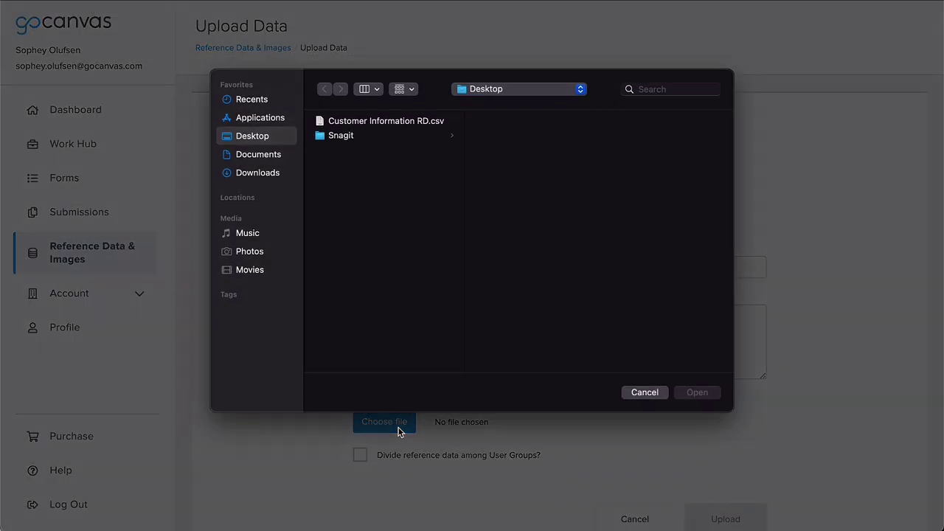
pyautogui.click(404, 124)
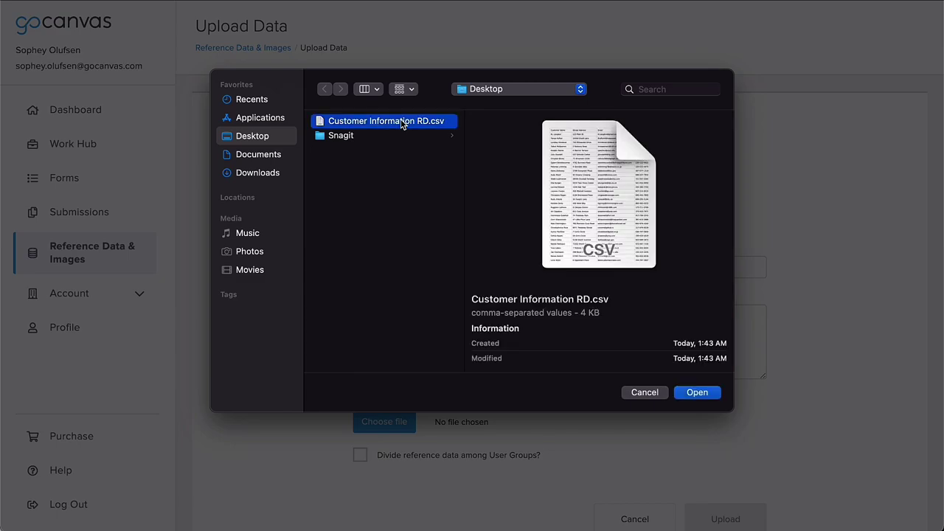
pyautogui.click(715, 393)
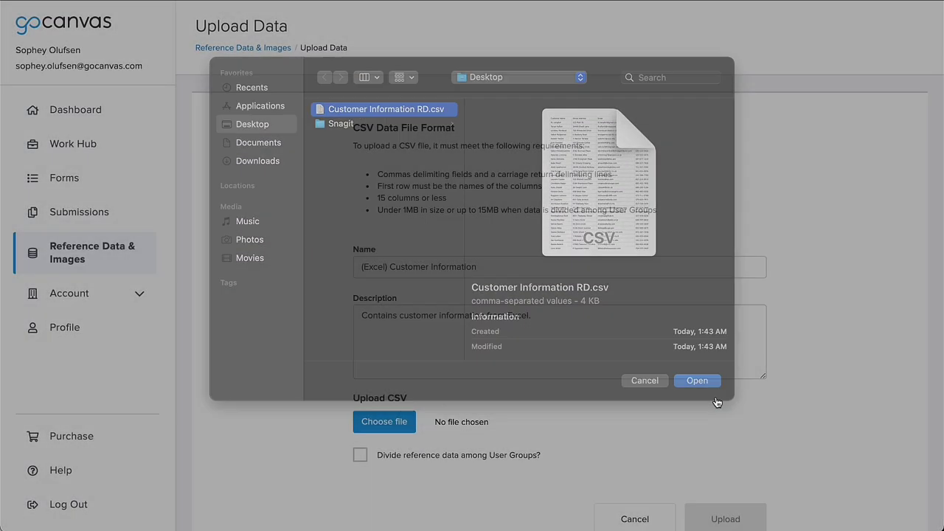
pyautogui.scroll(-2, 639, 432)
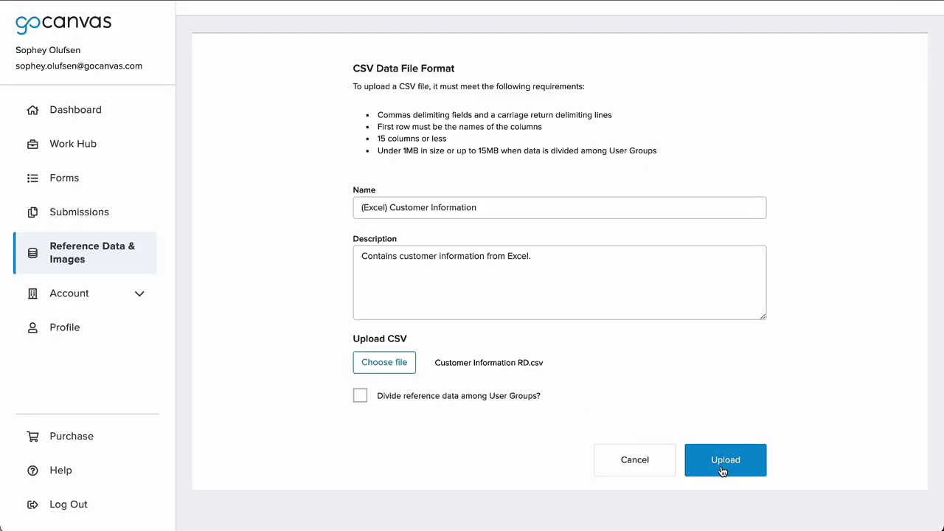
pyautogui.click(720, 464)
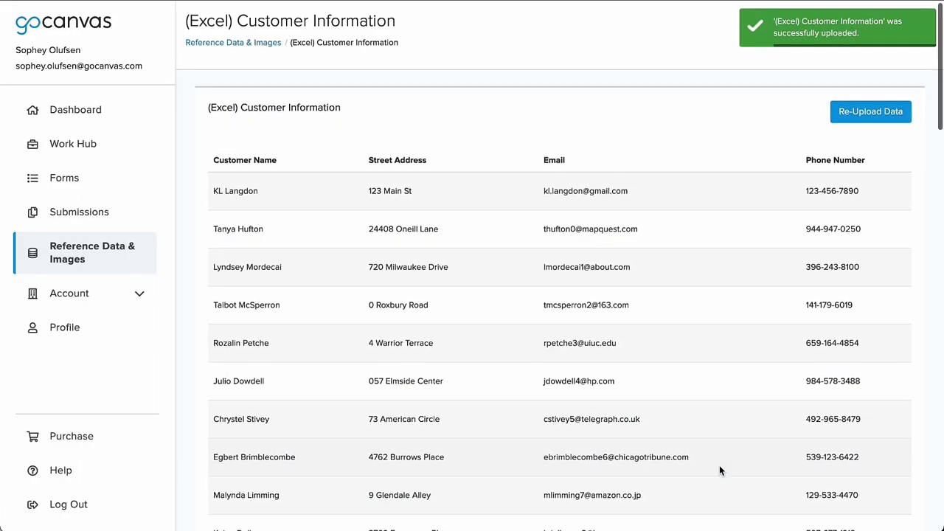
pyautogui.scroll(-2, 719, 465)
pyautogui.scroll(2, 719, 469)
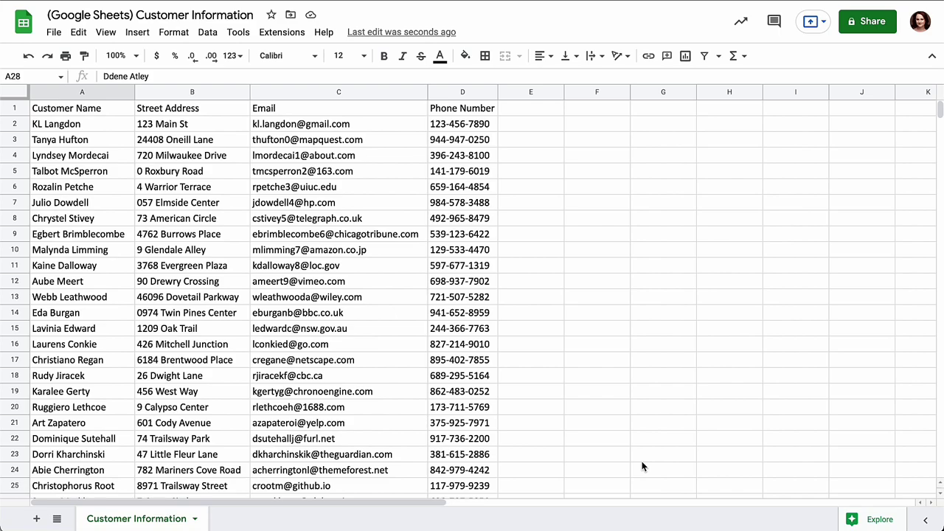
# Look through the customer rows of the (Google Sheets) Customer Information spreadsheet in Google Sheets.
pyautogui.scroll(-2, 641, 466)
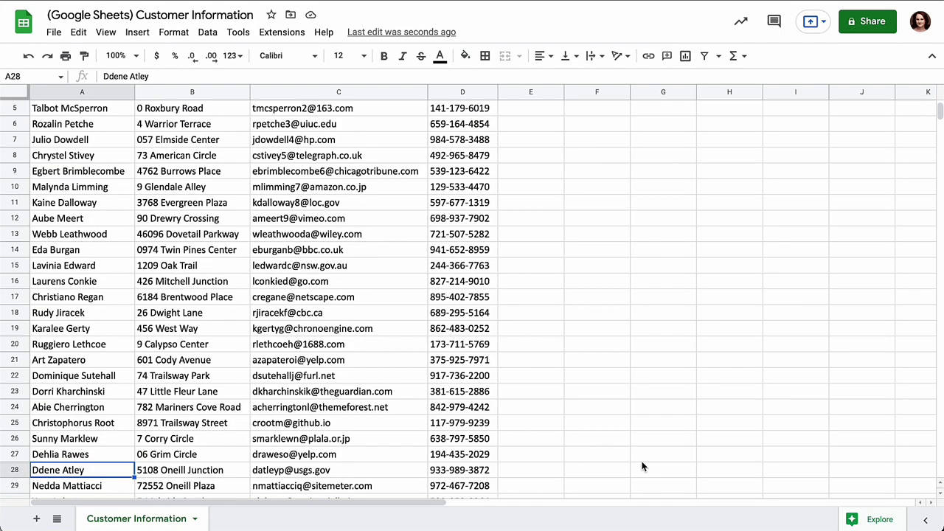
pyautogui.scroll(-3, 642, 466)
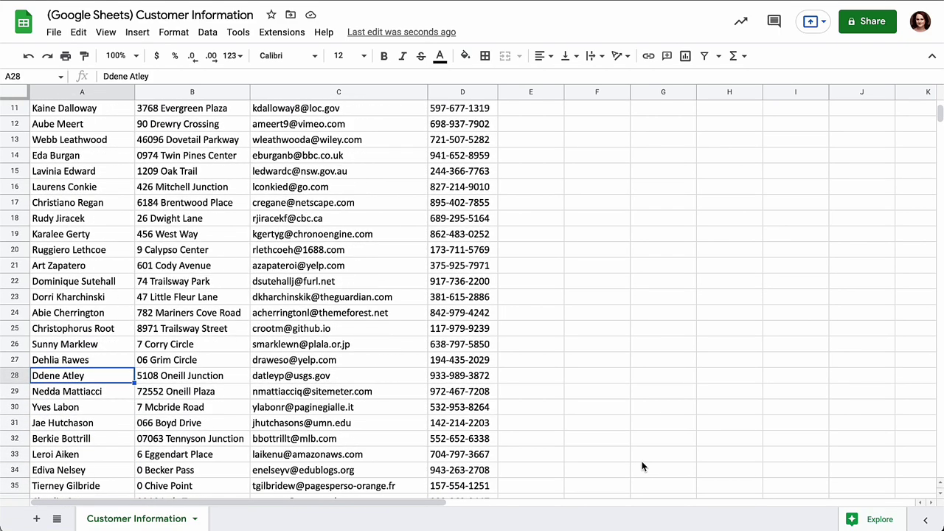
pyautogui.scroll(5, 642, 466)
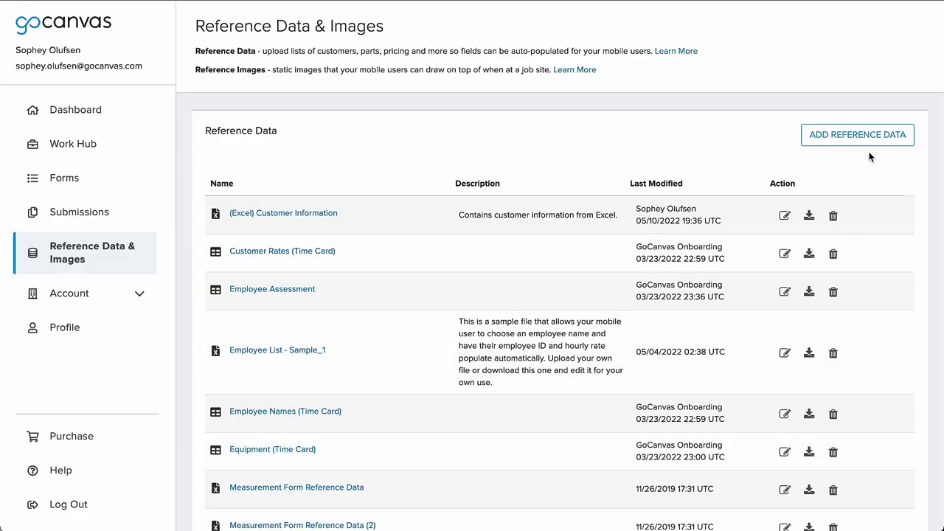
# Start adding another reference data set in GoCanvas using the Import from Google Sheets option.
pyautogui.click(870, 145)
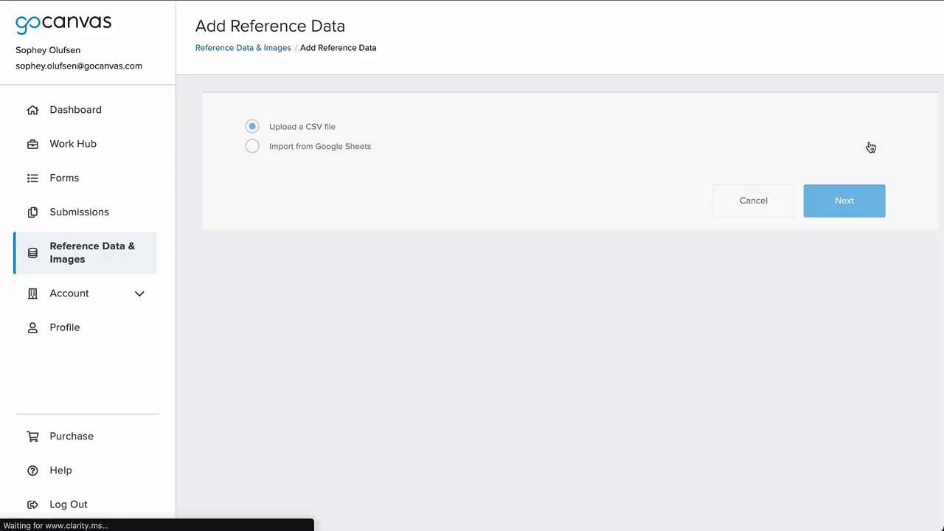
pyautogui.click(243, 147)
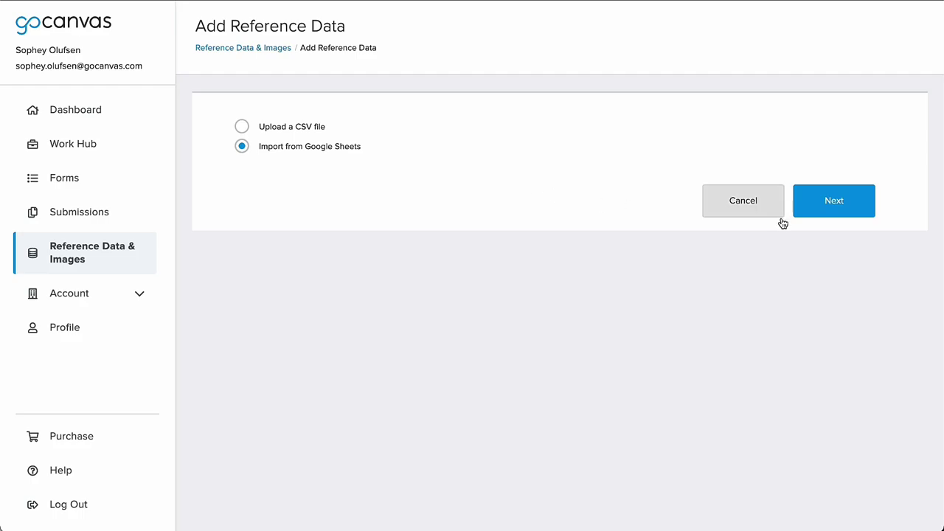
pyautogui.click(860, 217)
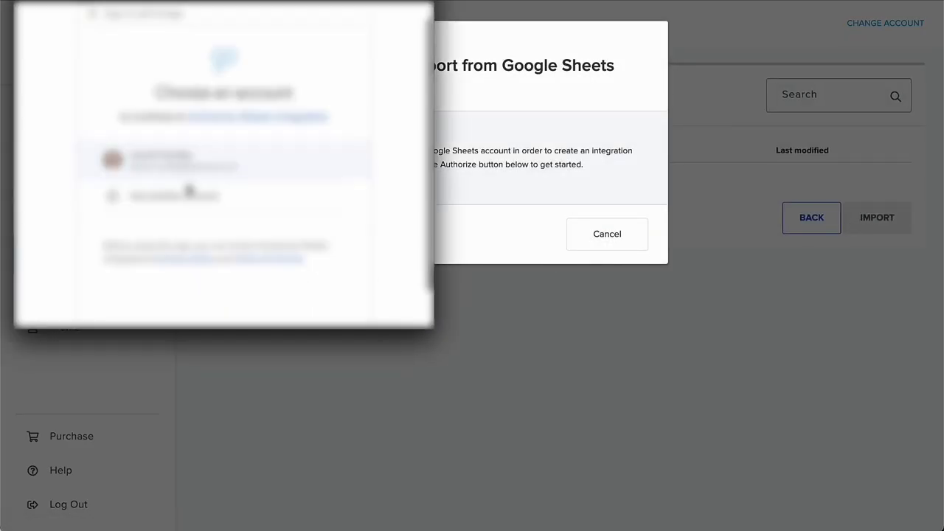
# Choose the Google account and authorize the GoCanvas Sheets Integration to access it.
pyautogui.click(189, 188)
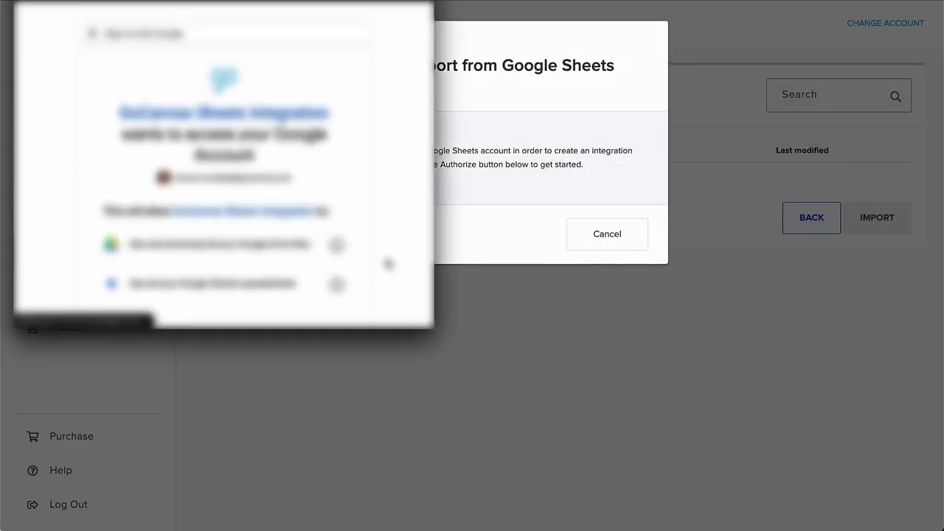
pyautogui.scroll(-2, 408, 235)
pyautogui.scroll(-3, 398, 231)
pyautogui.scroll(1, 329, 229)
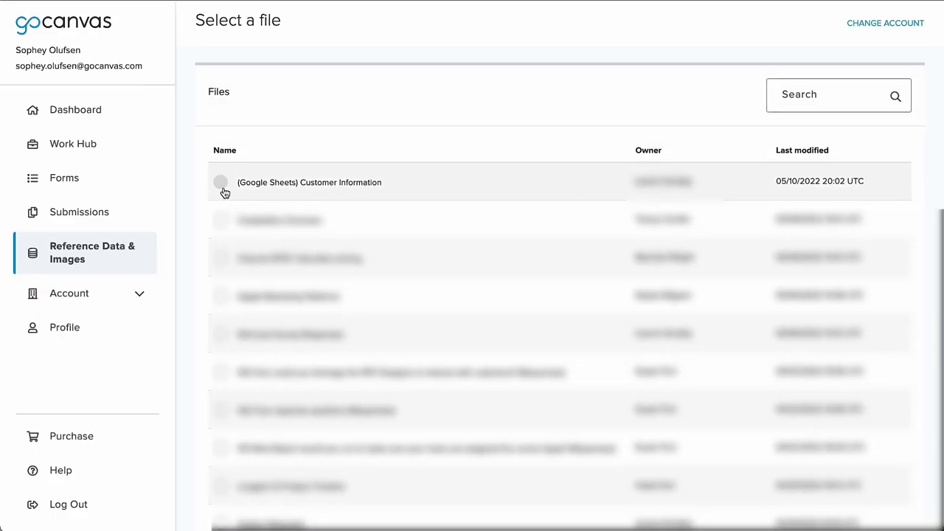
# Import the "(Google Sheets) Customer Information" file from the list of Google Sheets files.
pyautogui.click(220, 183)
pyautogui.scroll(-8, 516, 295)
pyautogui.click(886, 470)
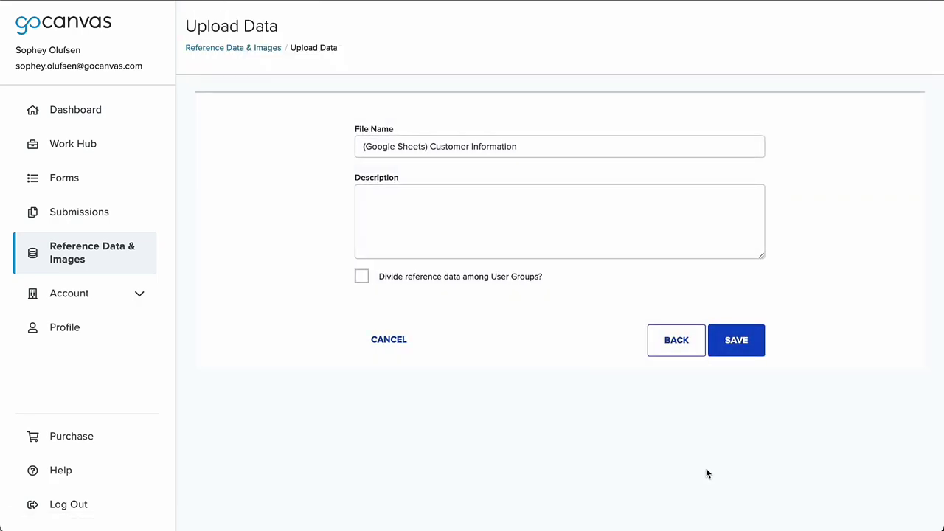
# Describe the imported data as "Contains customer information from Google Sheets." and save the reference data.
pyautogui.click(483, 216)
pyautogui.write('Contains customer information from Google Sheets.')
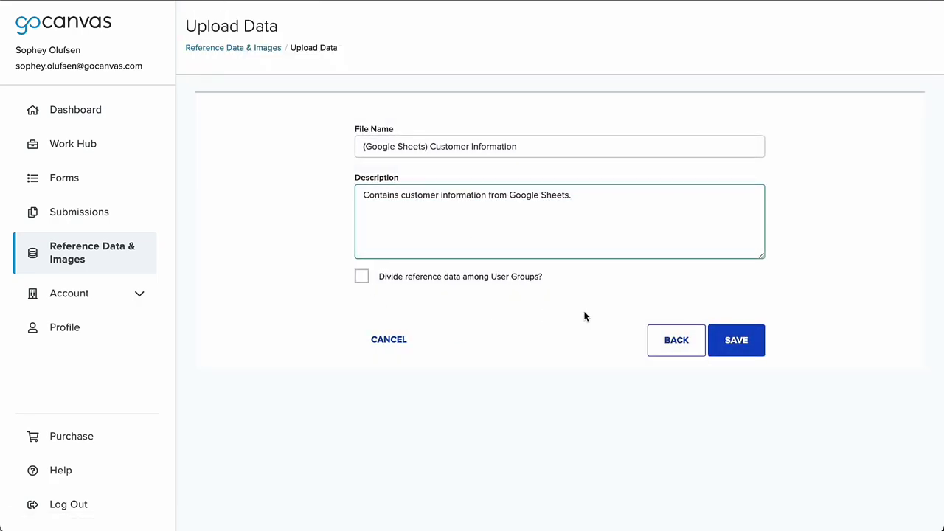
pyautogui.click(737, 341)
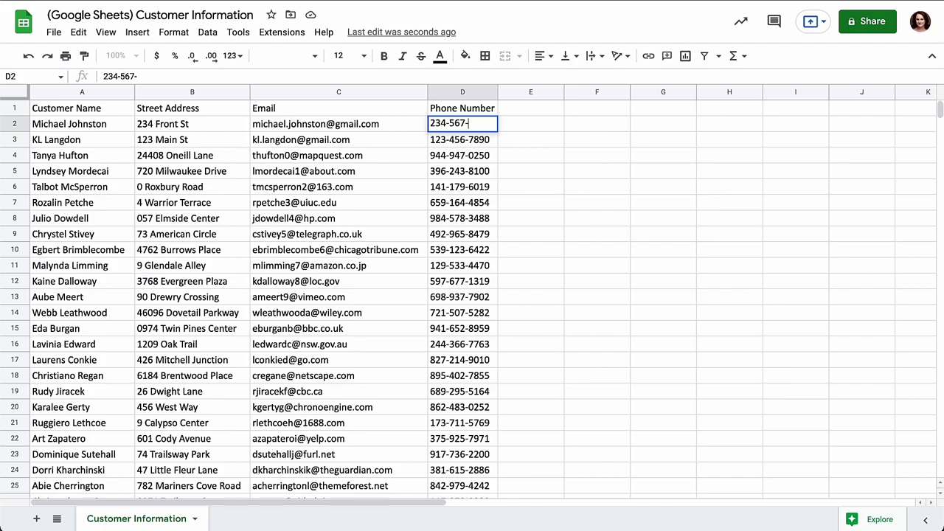
# Complete the new customer's phone number in cell D2 of the Google Sheet and re-sync the reference data in GoCanvas.
pyautogui.write('1234')
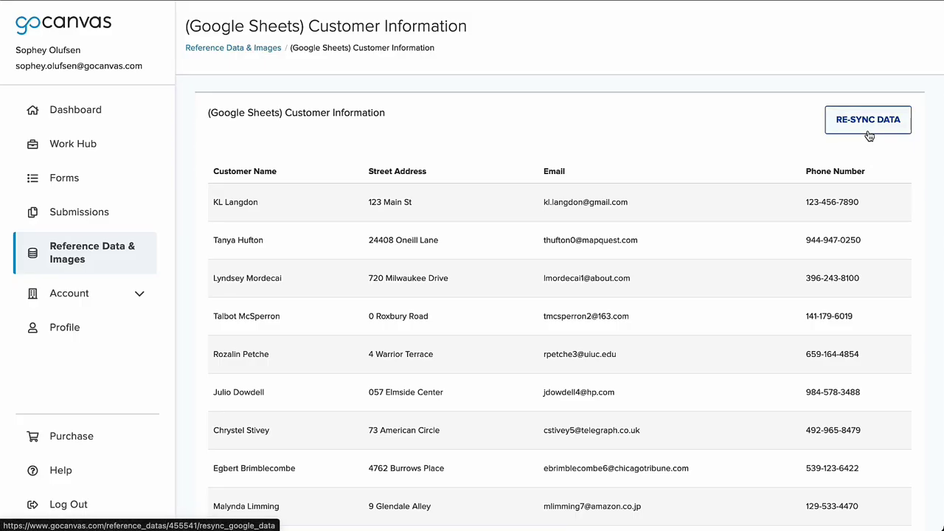
pyautogui.click(869, 120)
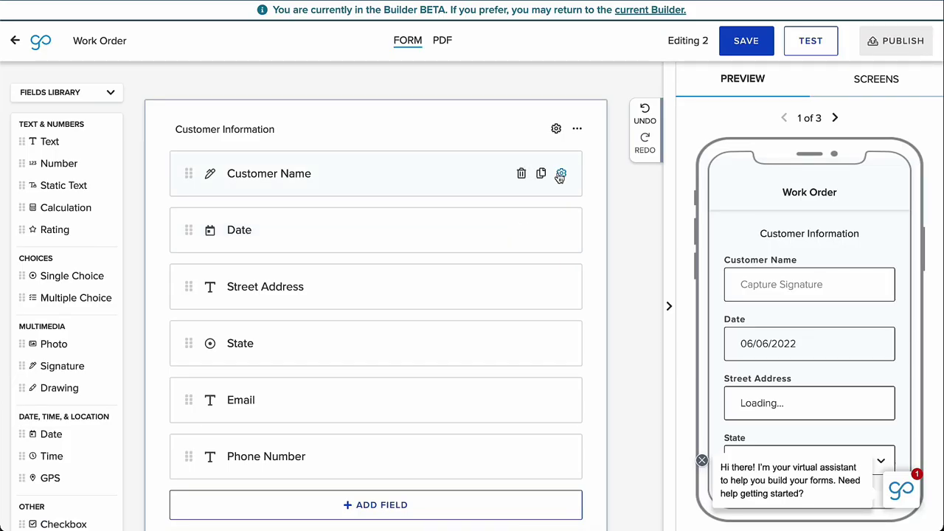
# Change the Customer Name field's type to Single Choice.
pyautogui.click(560, 177)
pyautogui.click(390, 209)
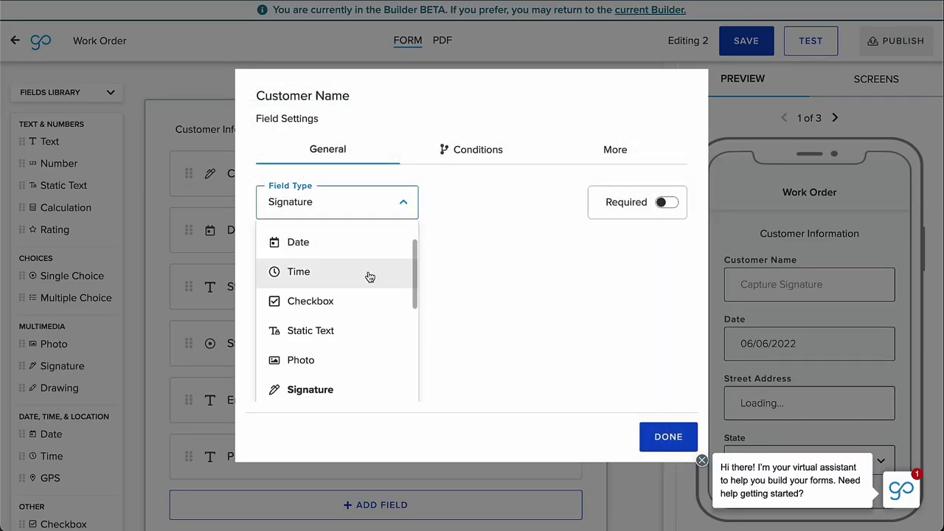
pyautogui.scroll(-5, 368, 274)
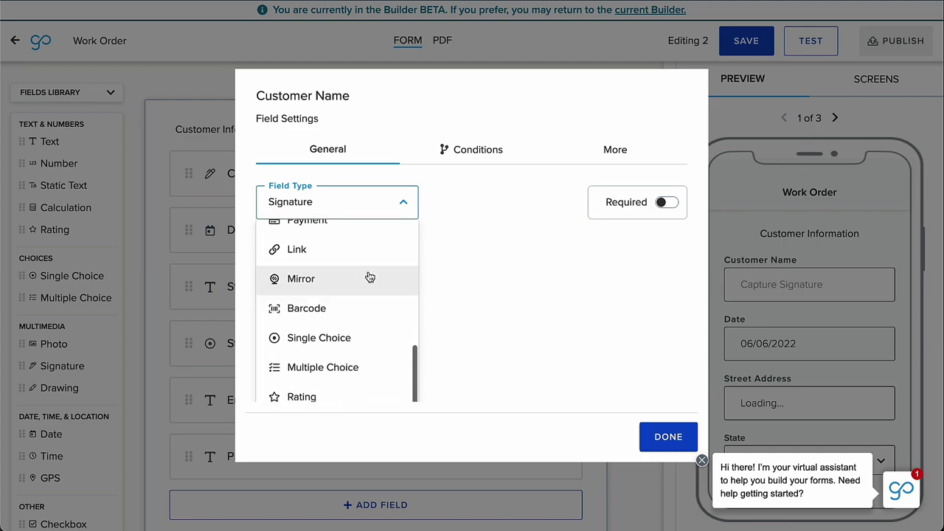
pyautogui.click(369, 337)
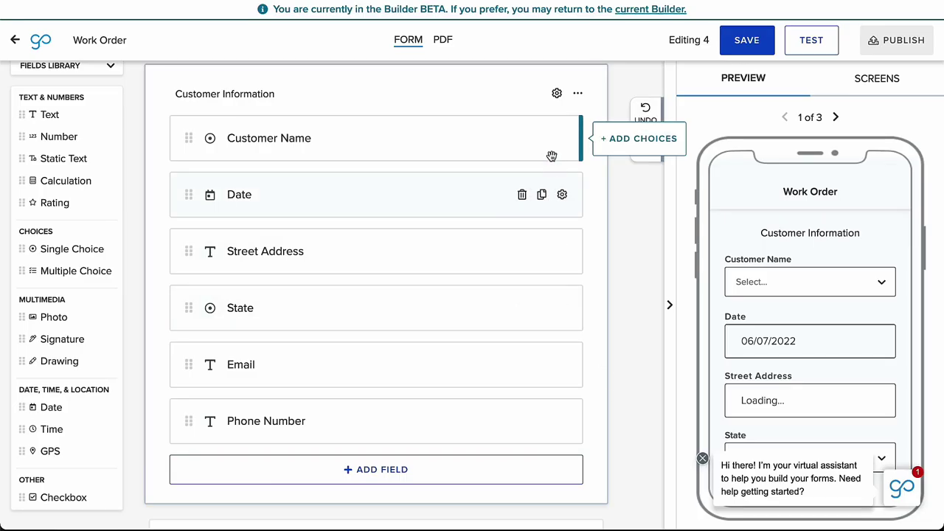
# Link the Customer Name field to the "(Google Sheets) Customer Information" reference data file, using the Customer Name column.
pyautogui.click(561, 139)
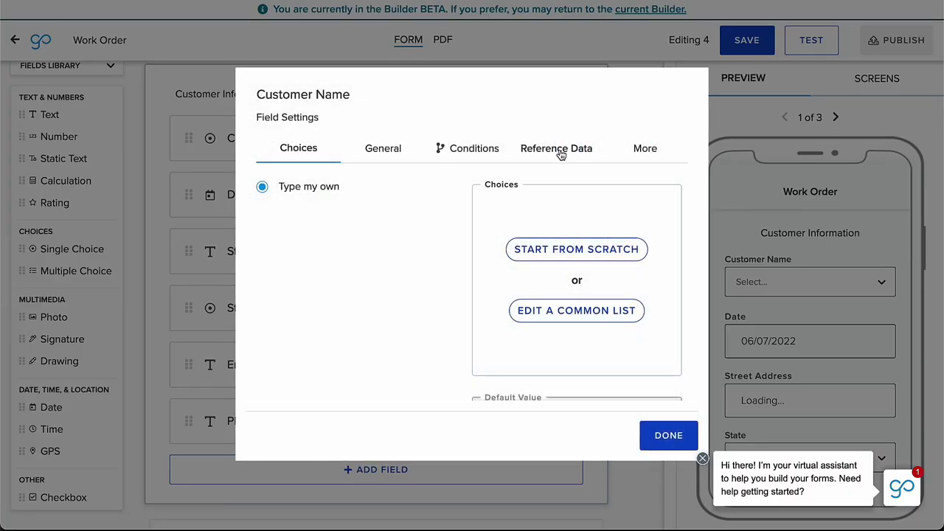
pyautogui.click(558, 152)
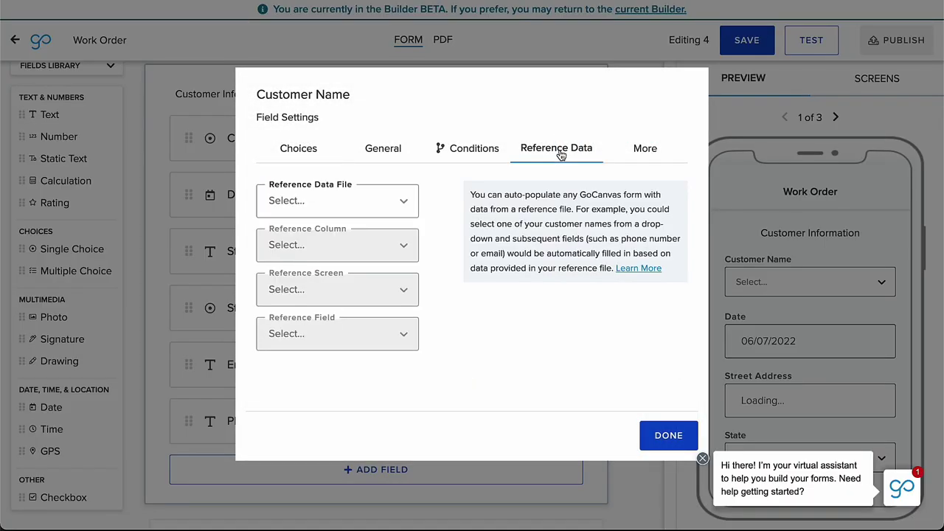
pyautogui.click(397, 209)
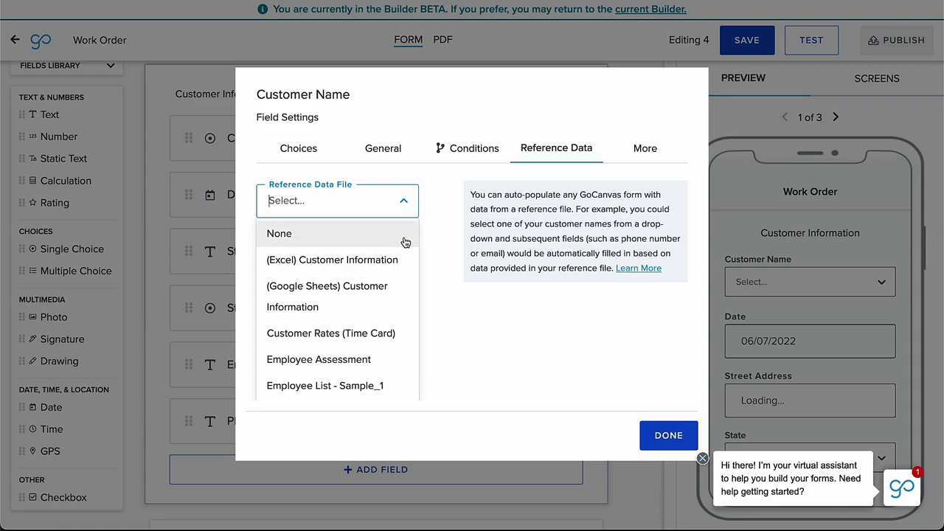
pyautogui.click(397, 298)
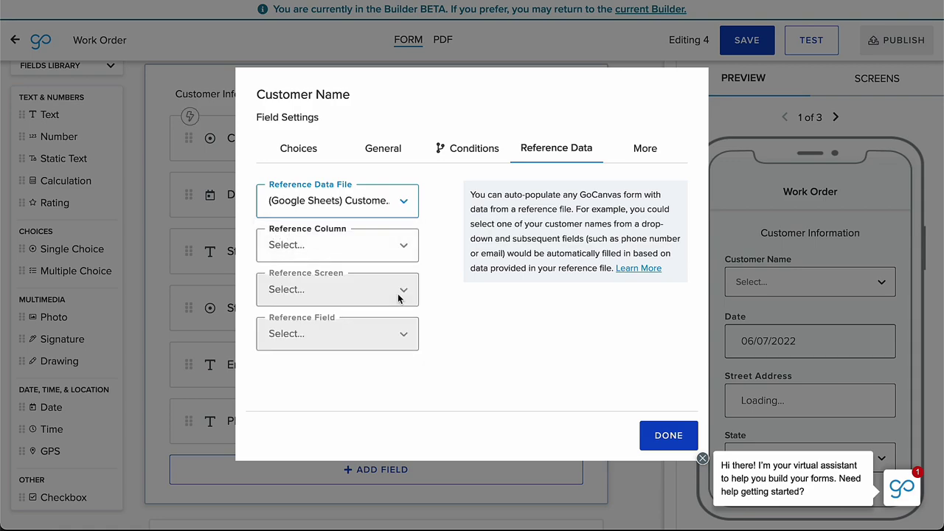
pyautogui.click(400, 250)
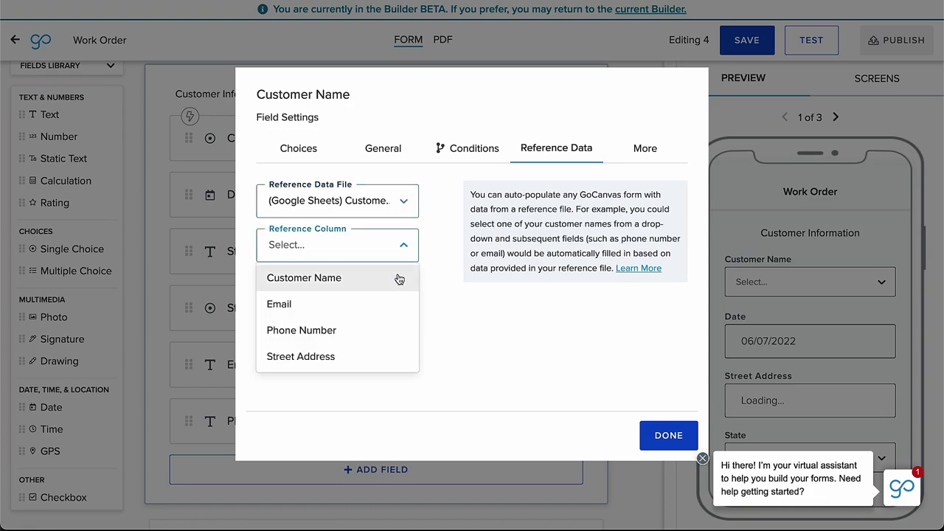
pyautogui.click(399, 279)
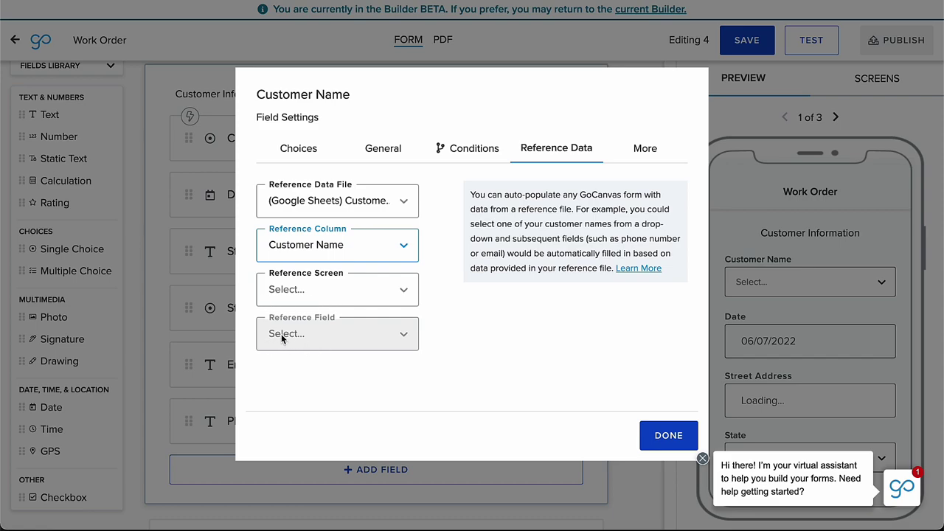
# Review the Customer Name field's choices, set its default value to Blank and finish the field settings.
pyautogui.click(299, 151)
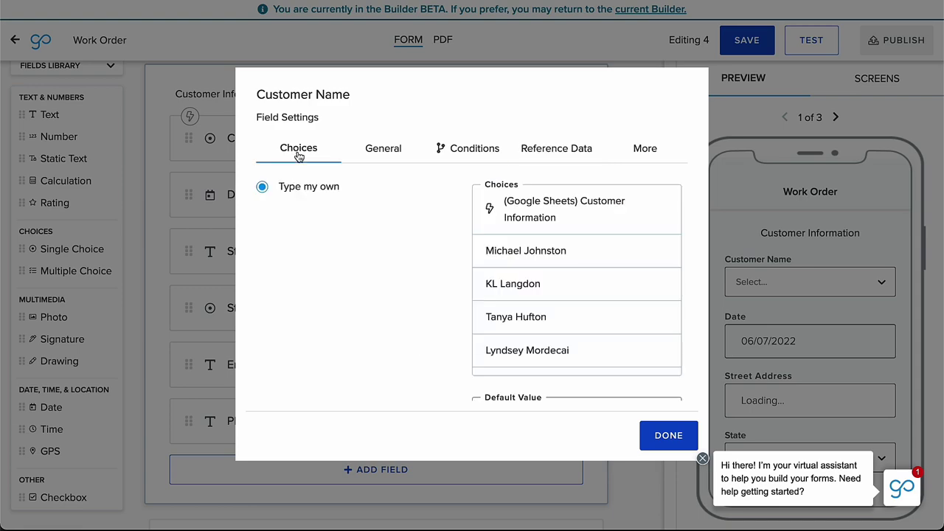
pyautogui.scroll(-1, 410, 299)
pyautogui.scroll(-1, 410, 298)
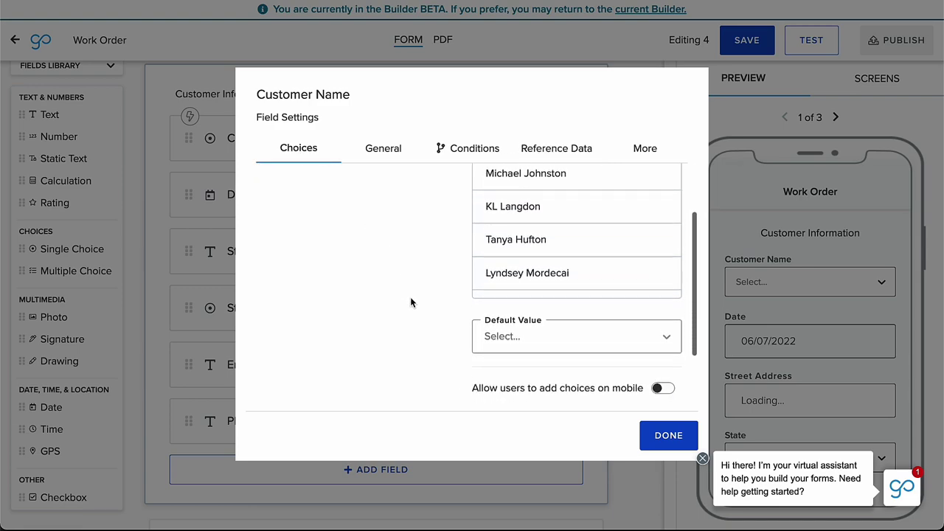
pyautogui.click(596, 338)
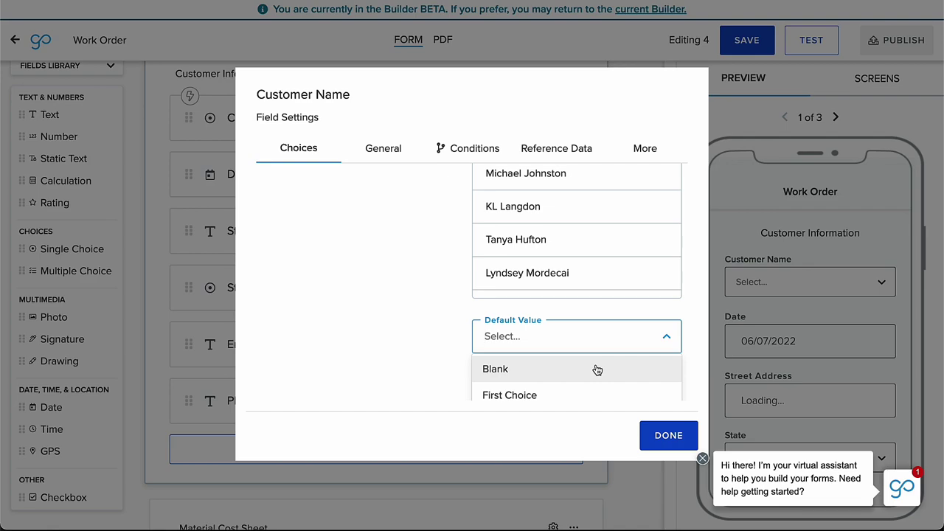
pyautogui.click(597, 369)
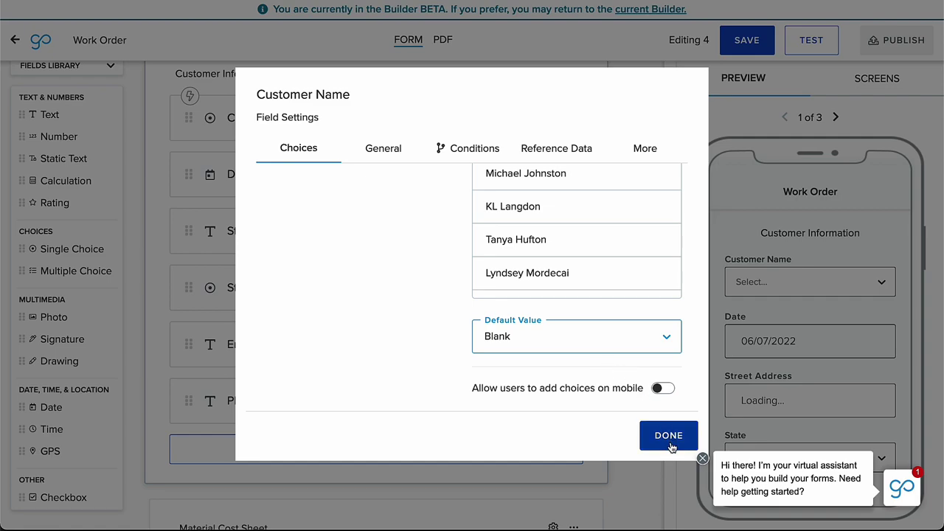
pyautogui.click(668, 436)
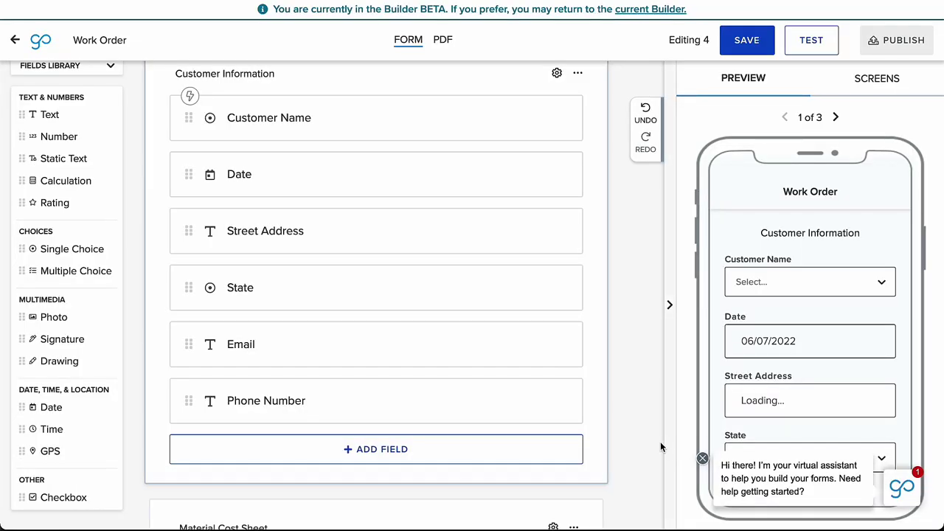
# Link the Street Address field to the "(Google Sheets) Customer Information" reference data file, using the Street Address column.
pyautogui.moveTo(555, 247)
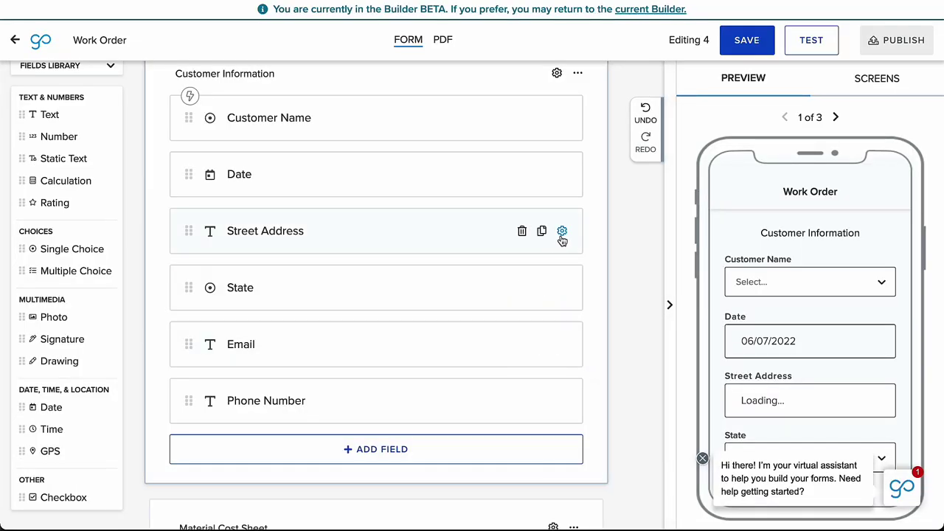
pyautogui.click(562, 232)
pyautogui.click(552, 156)
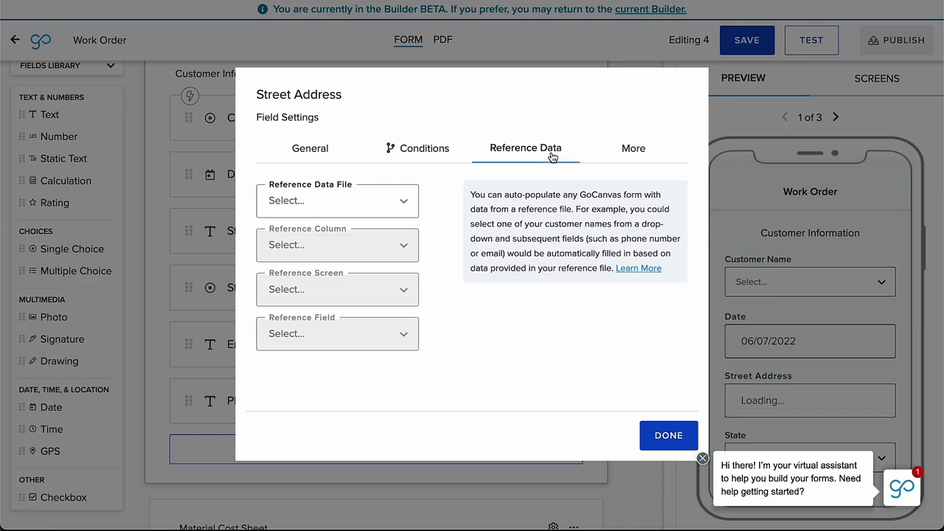
pyautogui.click(388, 201)
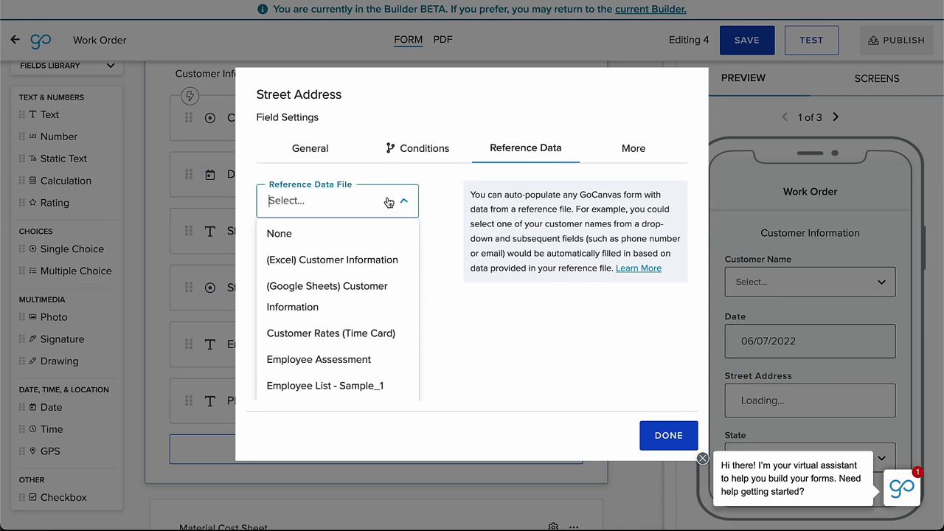
pyautogui.click(387, 294)
pyautogui.click(389, 245)
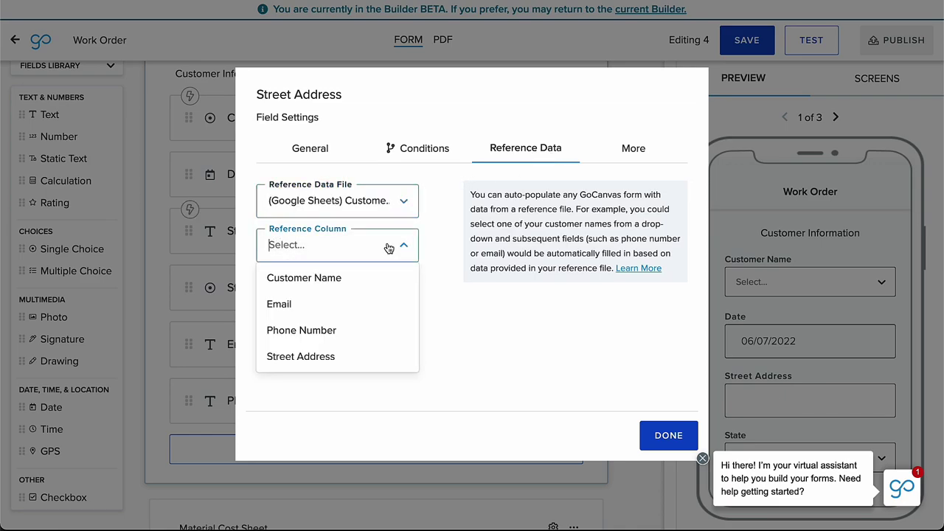
pyautogui.click(367, 356)
# Set the Street Address field's reference screen to Customer Information and its reference field to Customer Name, and finish its settings.
pyautogui.click(371, 292)
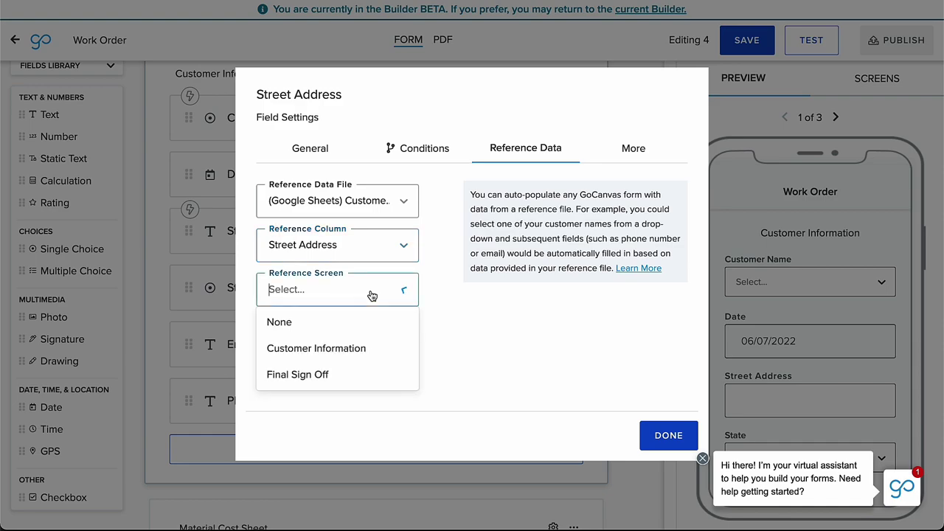
pyautogui.click(384, 352)
pyautogui.click(385, 345)
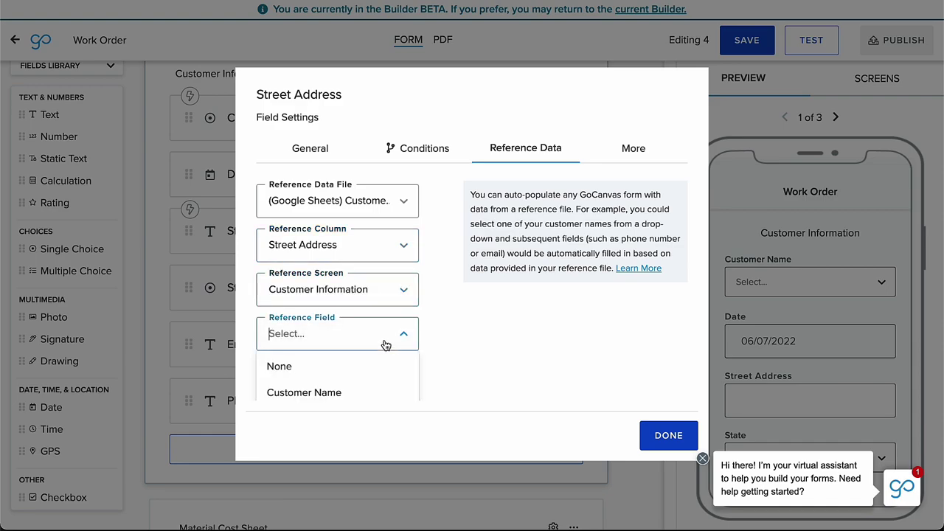
pyautogui.click(387, 393)
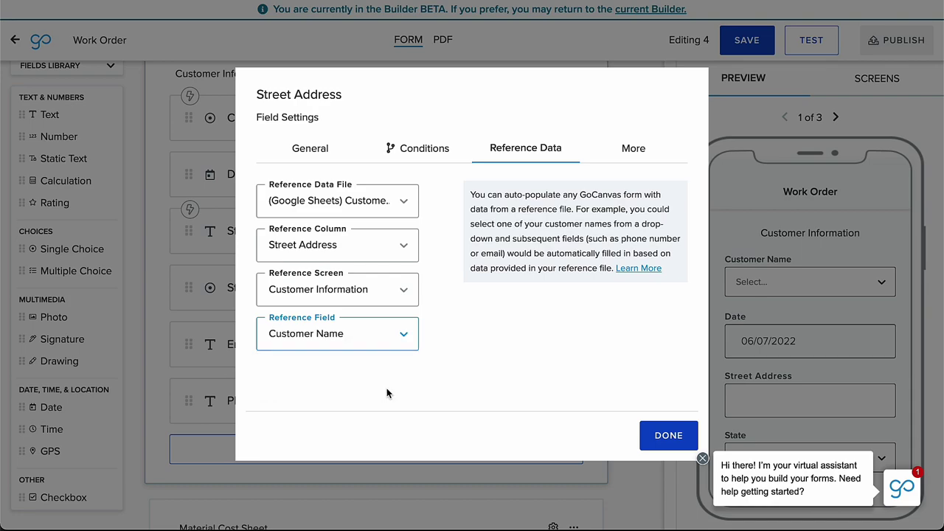
pyautogui.click(641, 427)
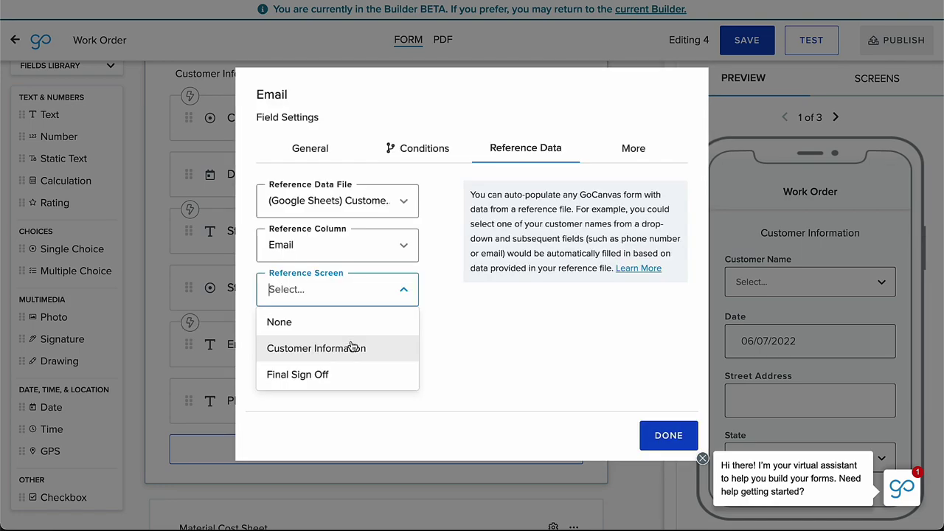
# Make the Email field depend on Customer Name on the Customer Information screen, and set Customer Name as the Phone Number field's reference field.
pyautogui.click(350, 348)
pyautogui.click(352, 340)
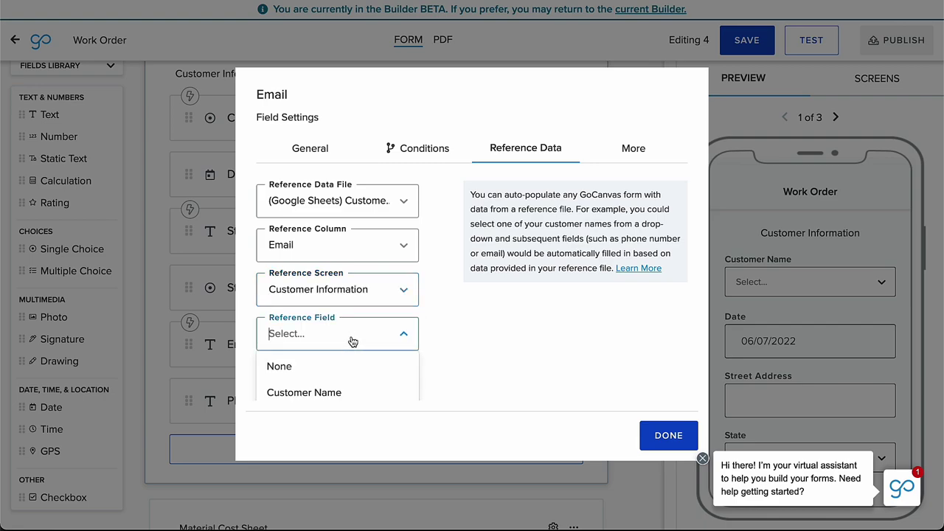
pyautogui.click(391, 399)
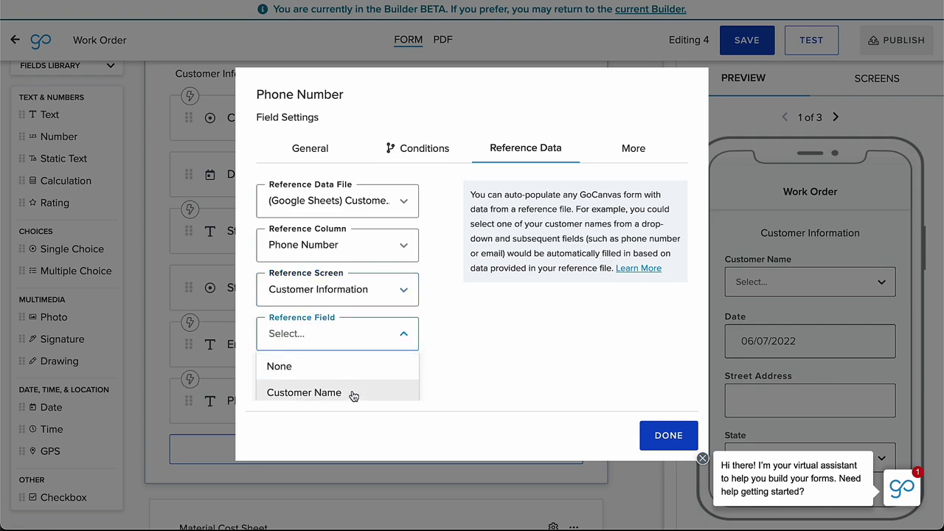
pyautogui.click(354, 393)
pyautogui.click(671, 441)
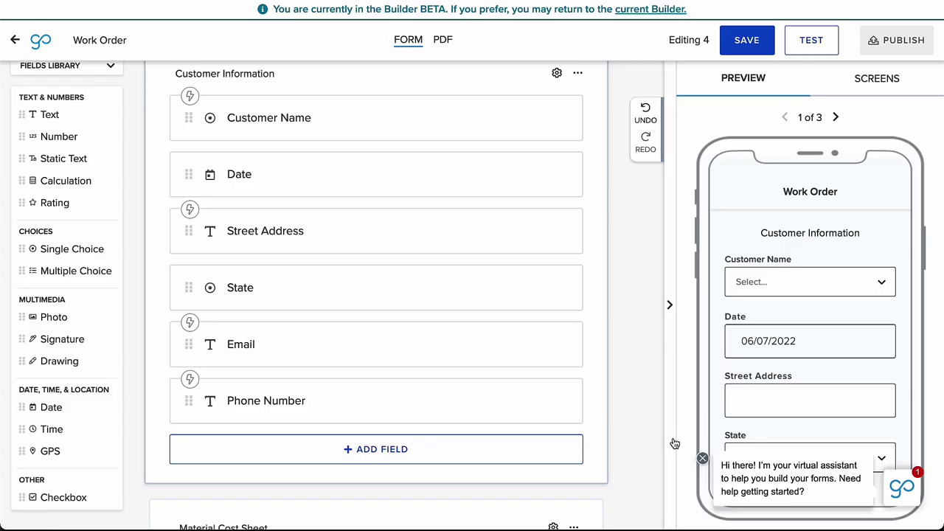
# Test the Work Order form by choosing a customer name and checking the customer information fields.
pyautogui.click(811, 53)
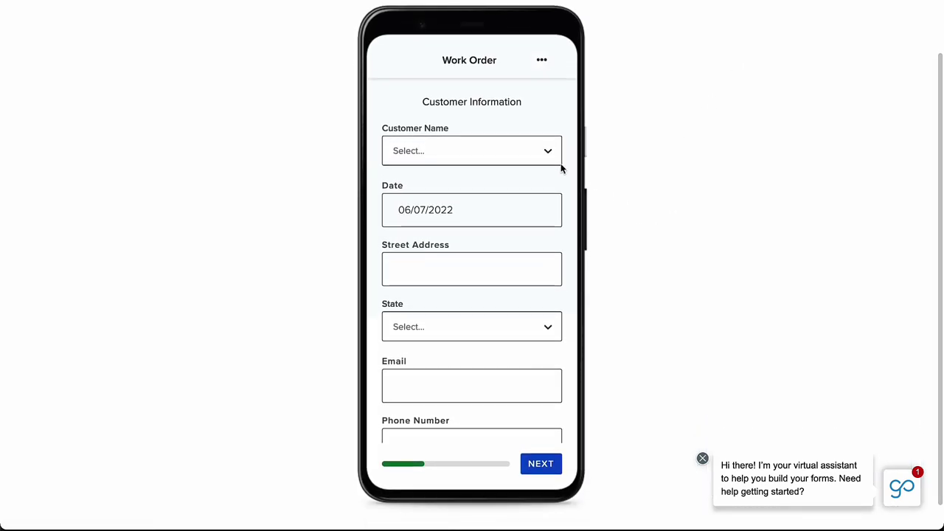
pyautogui.click(555, 167)
pyautogui.click(539, 269)
pyautogui.scroll(-1, 552, 295)
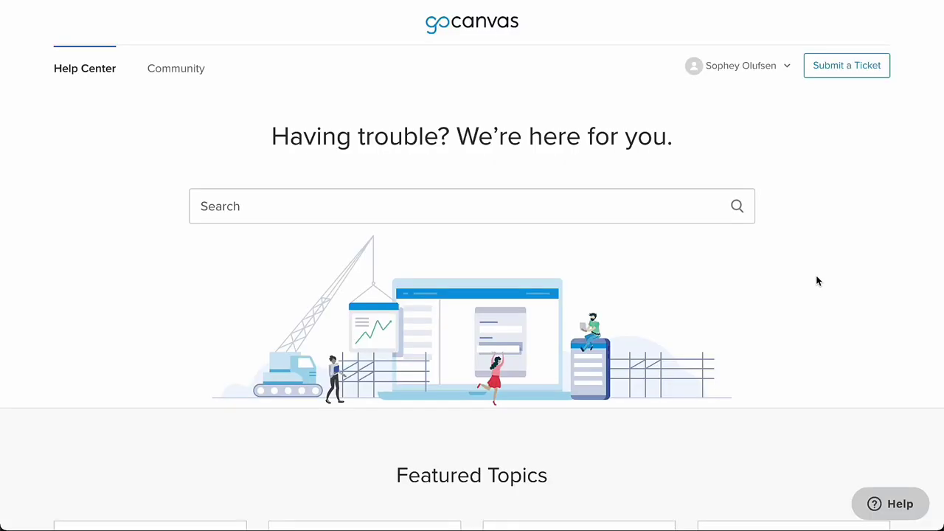
# Browse the Reference Data and Builder BETA article lists in the GoCanvas Help Center.
pyautogui.scroll(-4, 816, 278)
pyautogui.scroll(-3, 817, 280)
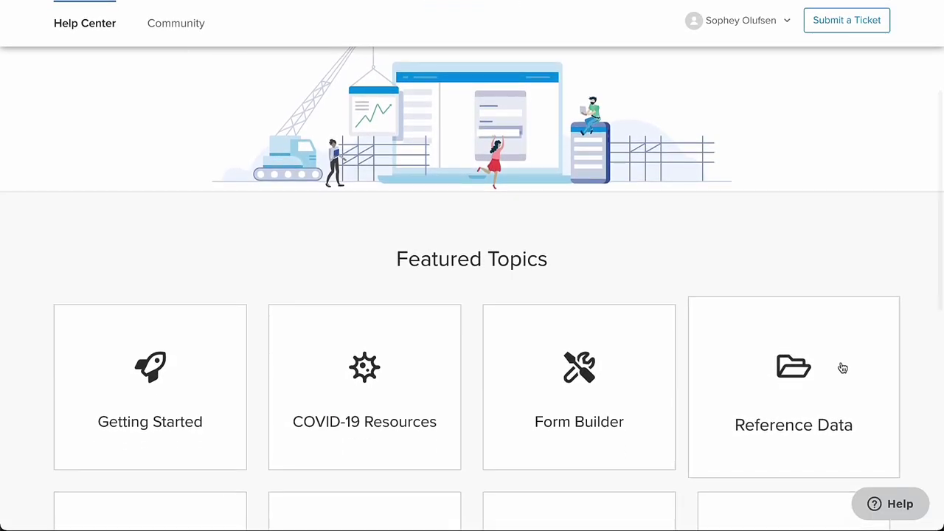
pyautogui.click(842, 365)
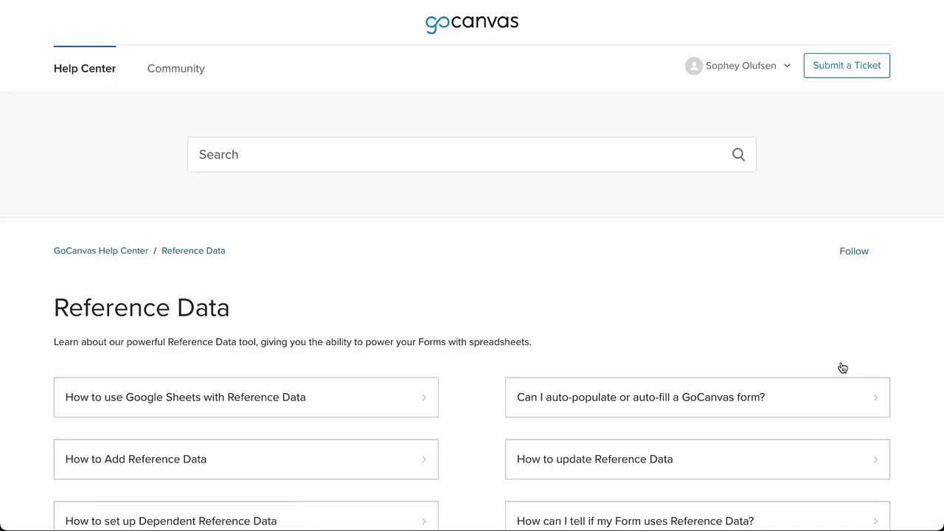
pyautogui.scroll(-4, 842, 367)
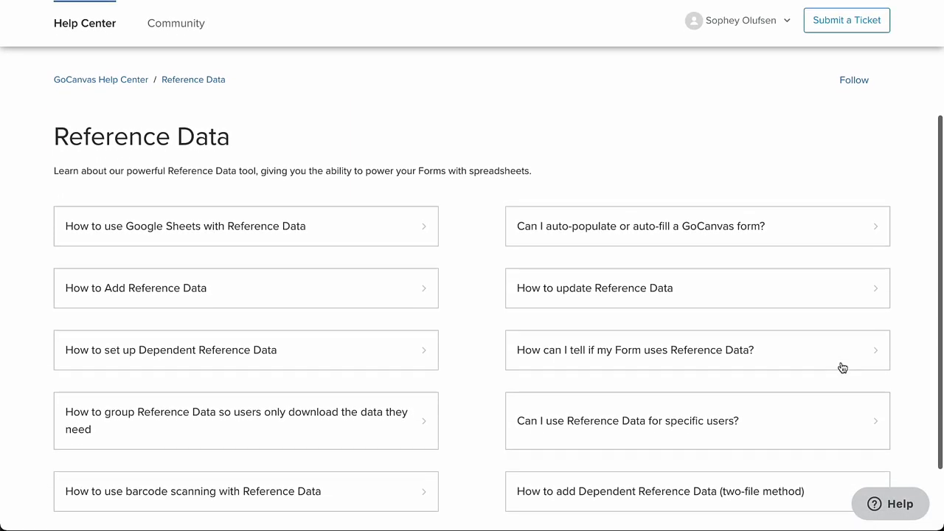
pyautogui.scroll(-10, 842, 367)
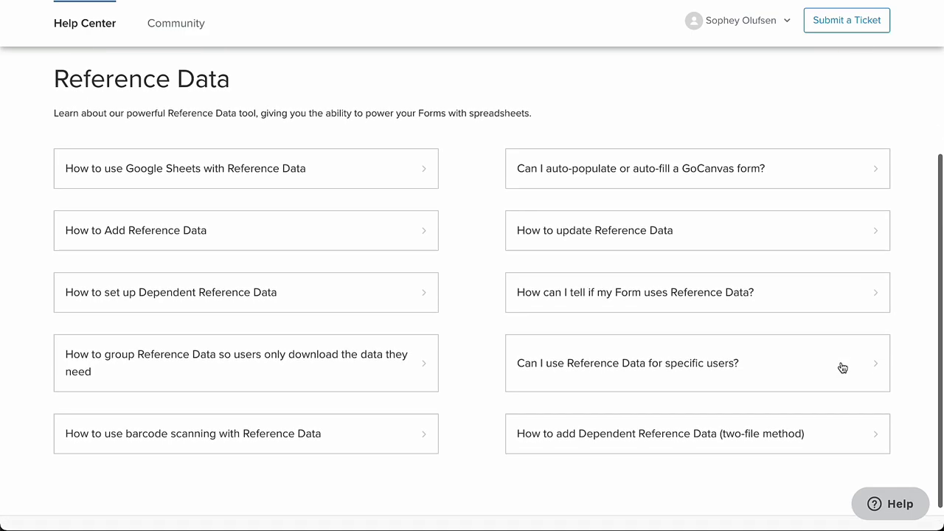
pyautogui.click(316, 342)
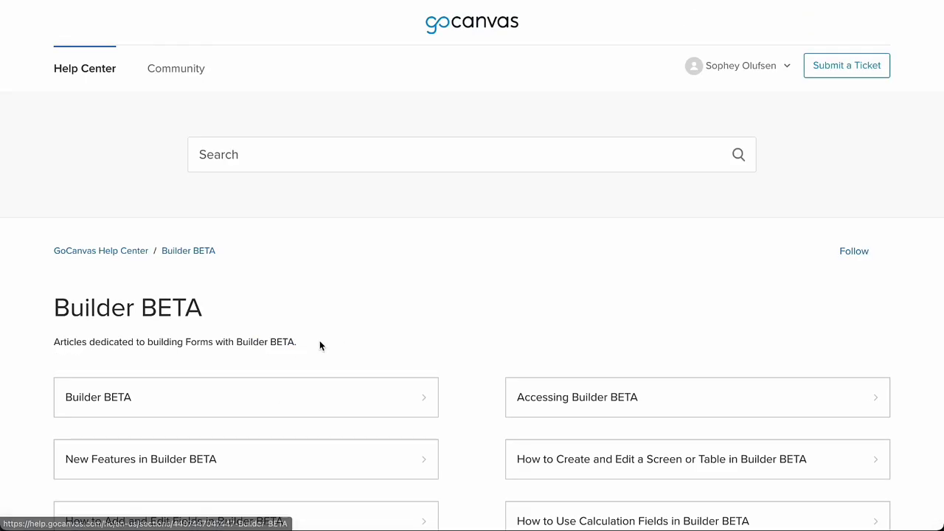
pyautogui.scroll(-3, 511, 427)
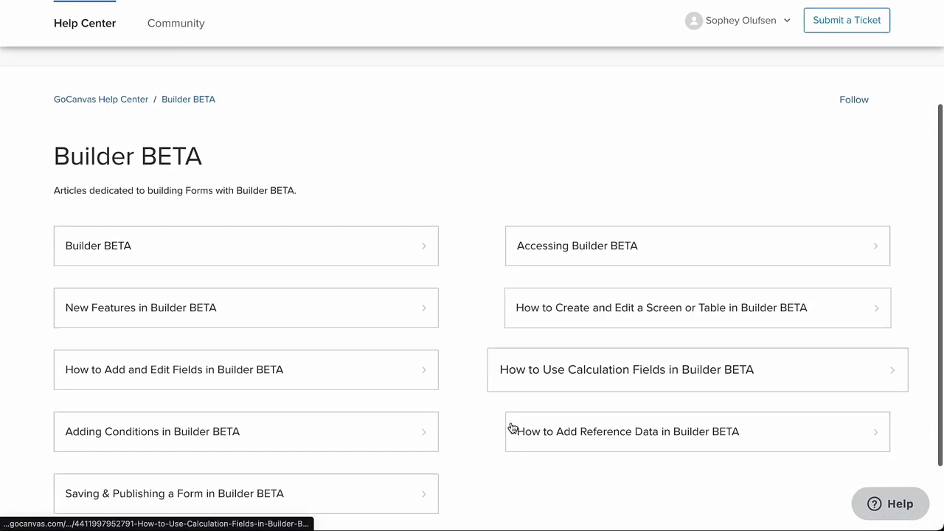